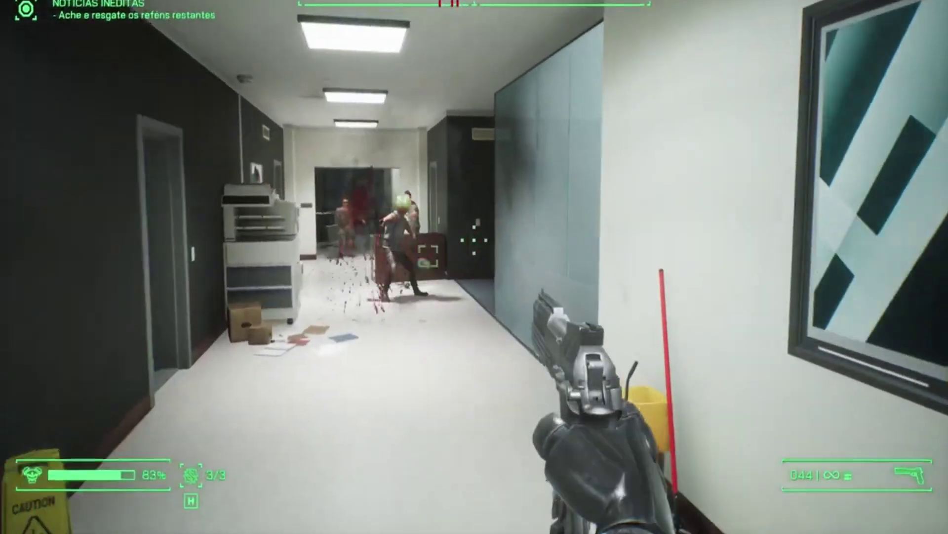
- Shoot the hallway gunmen while advancing, firing through and shattering the glass partition
{"action": "key", "text": "w"}
{"action": "left_click", "coordinate": [474, 240]}
{"action": "left_click", "coordinate": [474, 240]}
{"action": "left_click", "coordinate": [474, 239]}
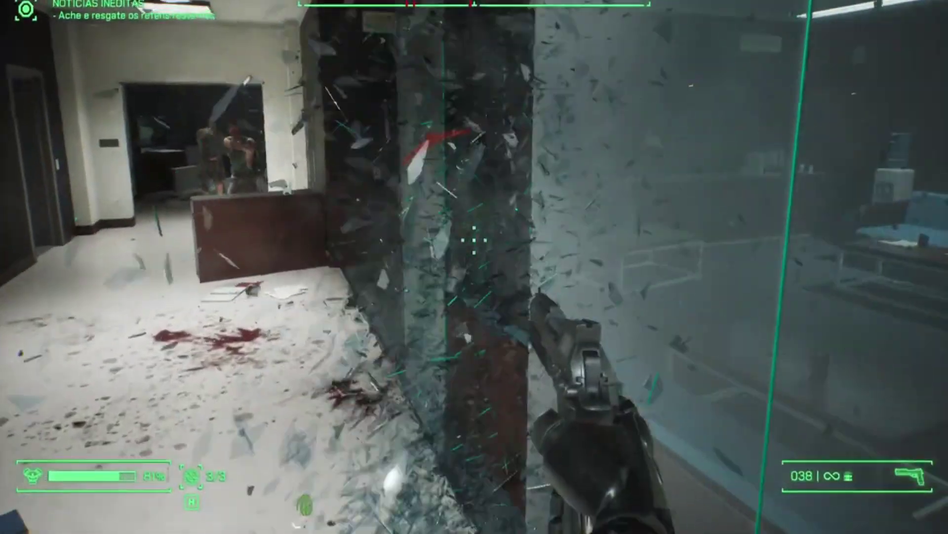